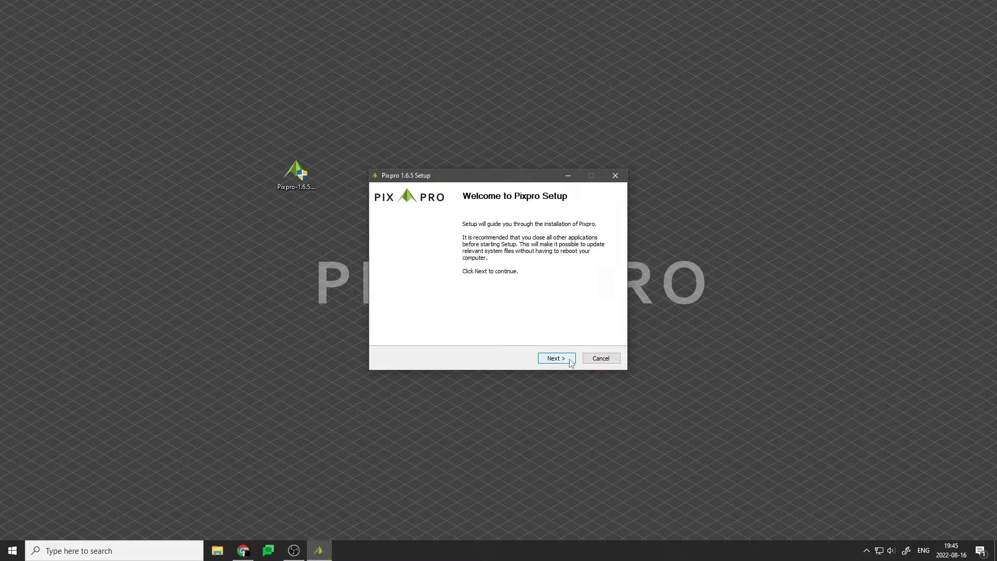
Install Pixpro 1.6.5 to C:\Program Files\Pixpro and launch it on finish.
{"action": "left_click", "coordinate": [571, 363]}
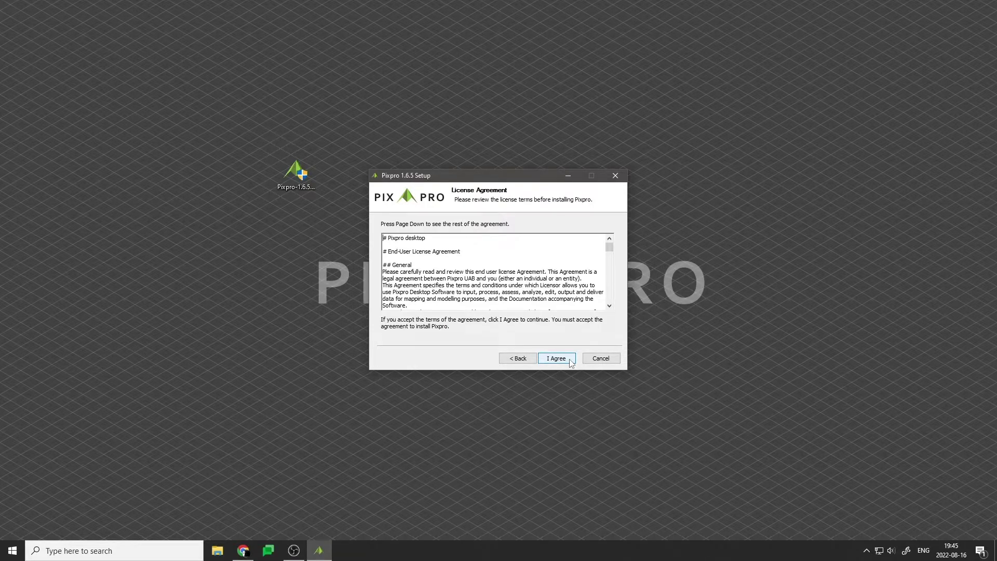
{"action": "left_click", "coordinate": [572, 362]}
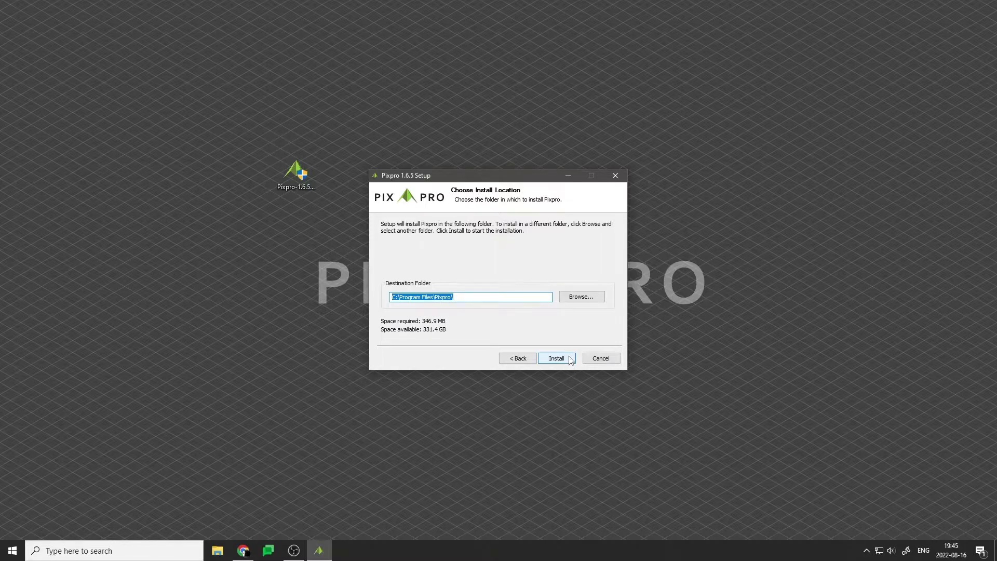
{"action": "left_click", "coordinate": [556, 359]}
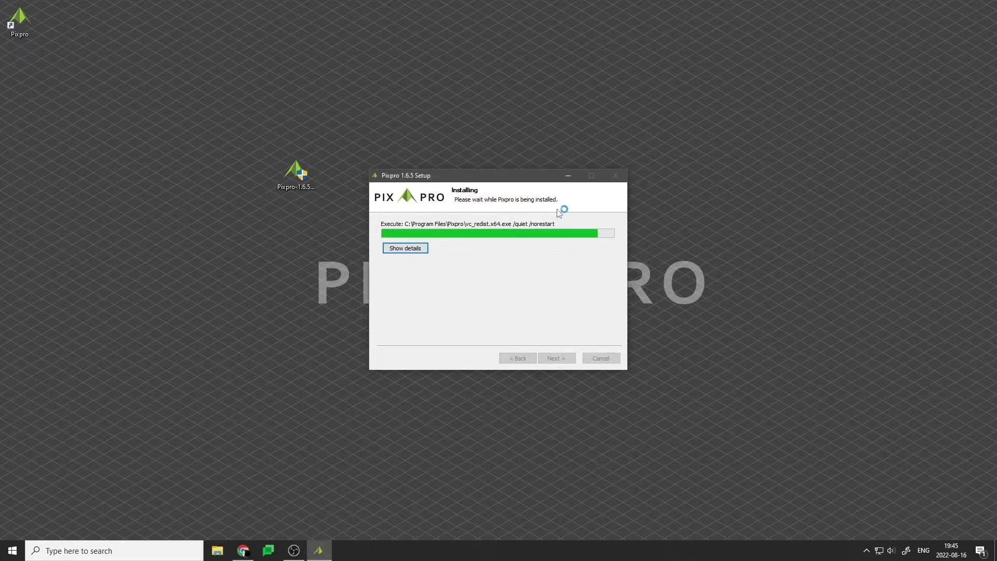
{"action": "left_click", "coordinate": [569, 360]}
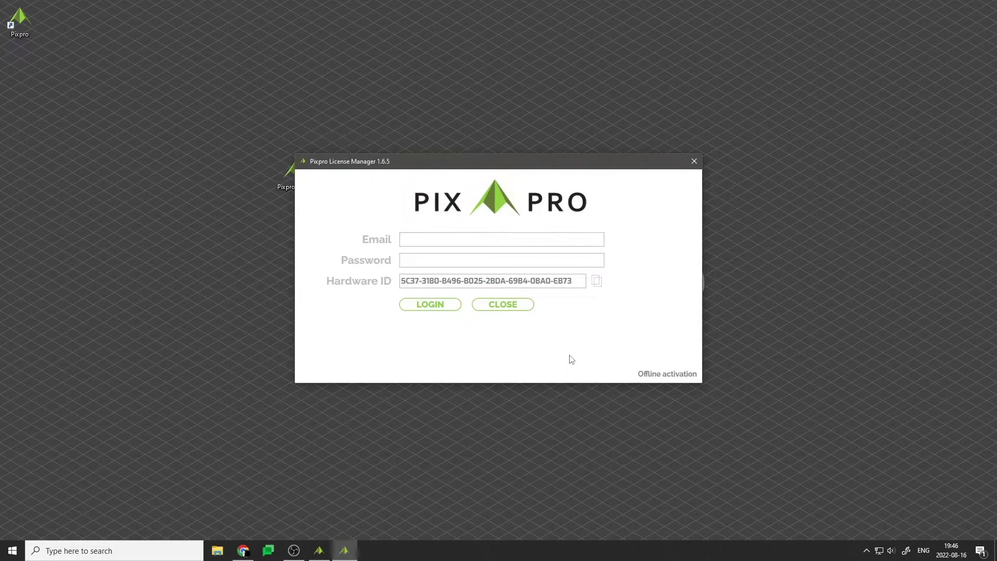
Log in to Pixpro License Manager with the account e-mail and password.
{"action": "left_click", "coordinate": [500, 239]}
{"action": "key", "text": "Tab"}
{"action": "type", "text": "•••••••••"}
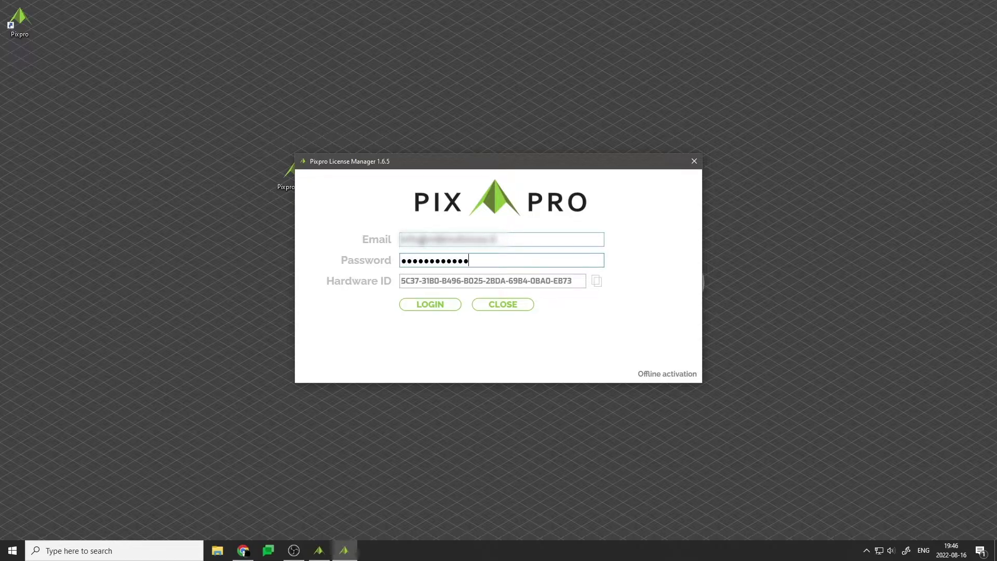
{"action": "left_click", "coordinate": [447, 305]}
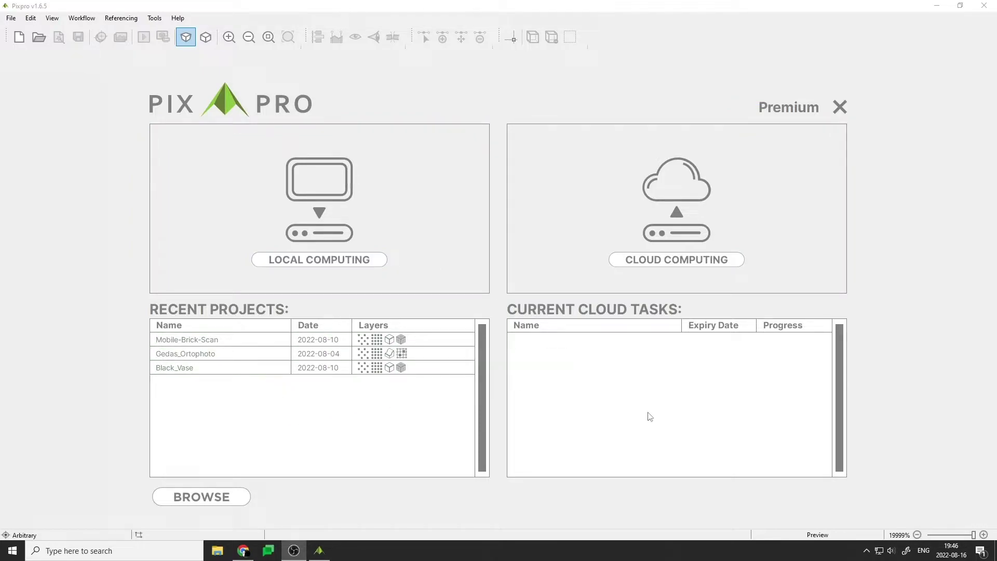
Create a local computing project named 'Getting Started'.
{"action": "left_click", "coordinate": [367, 263]}
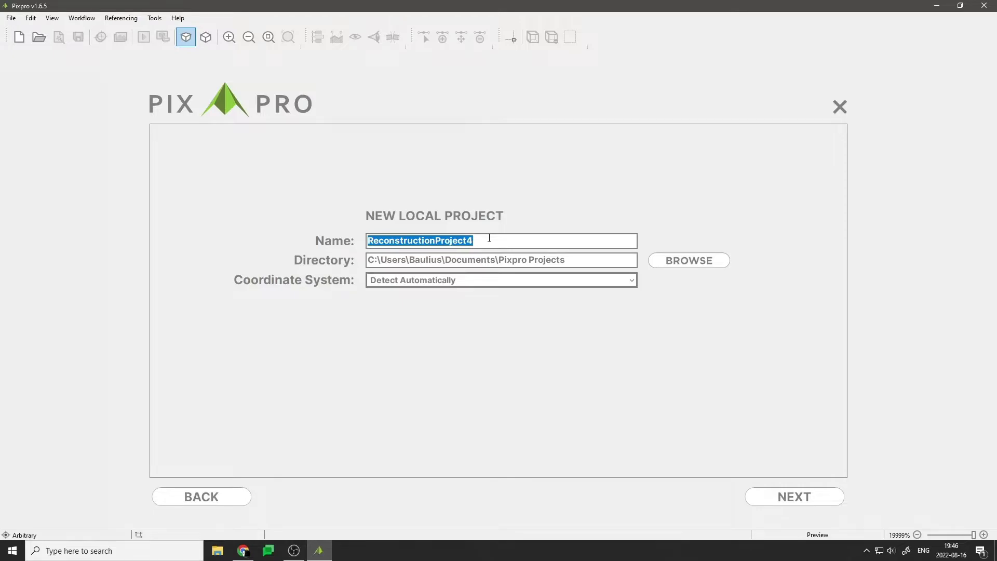
{"action": "type", "text": "Getting Started"}
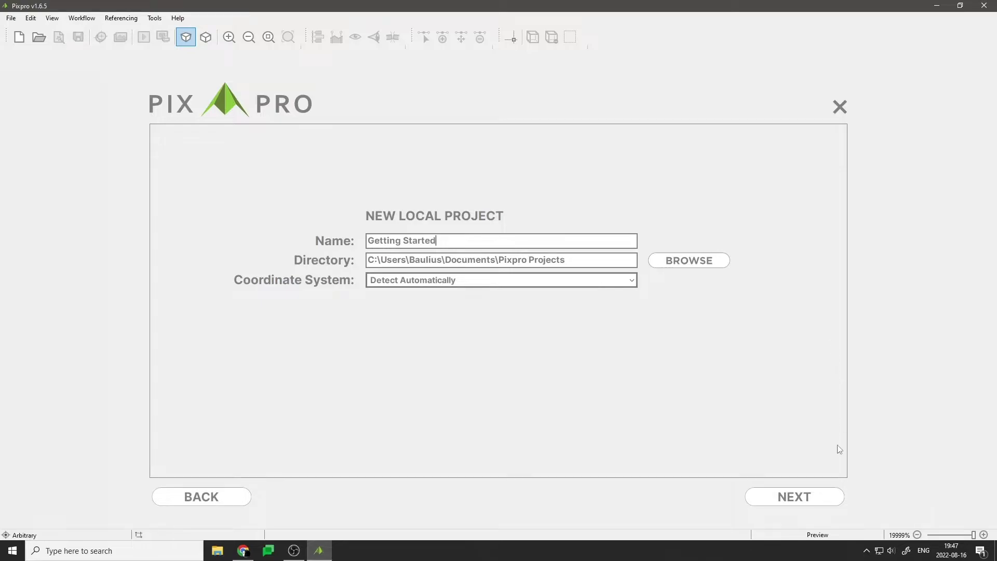
{"action": "left_click", "coordinate": [832, 501]}
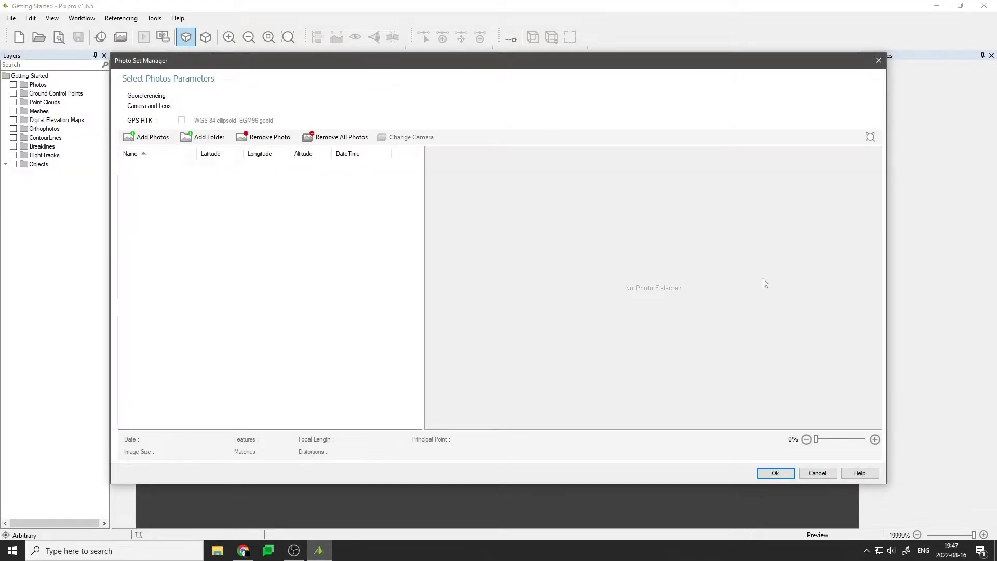
Add photos DJI_0029 through DJI_0059 from Dataset sample 1 to the project.
{"action": "left_click", "coordinate": [152, 137]}
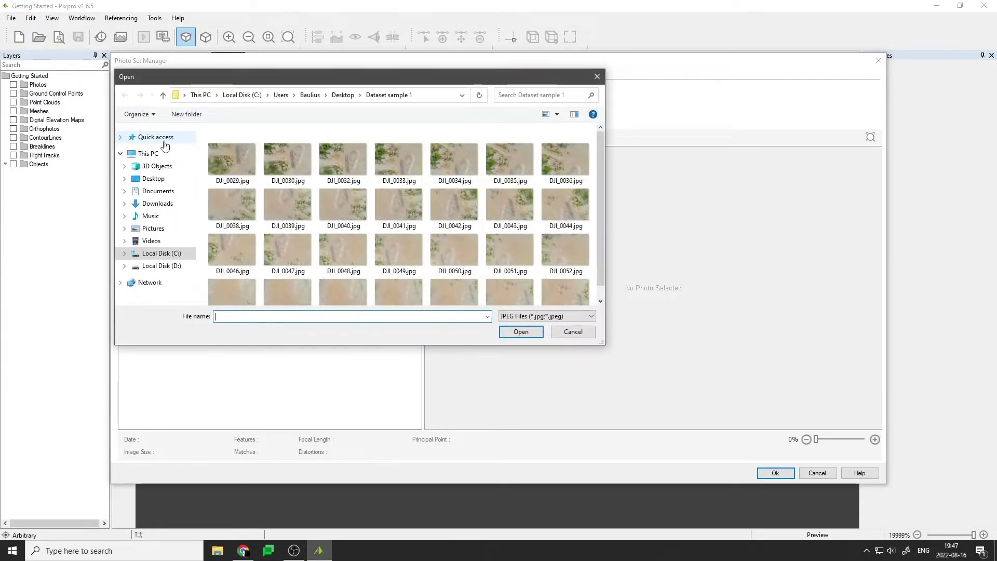
{"action": "left_click", "coordinate": [246, 158]}
{"action": "scroll", "coordinate": [410, 218], "scroll_direction": "down", "scroll_amount": 1}
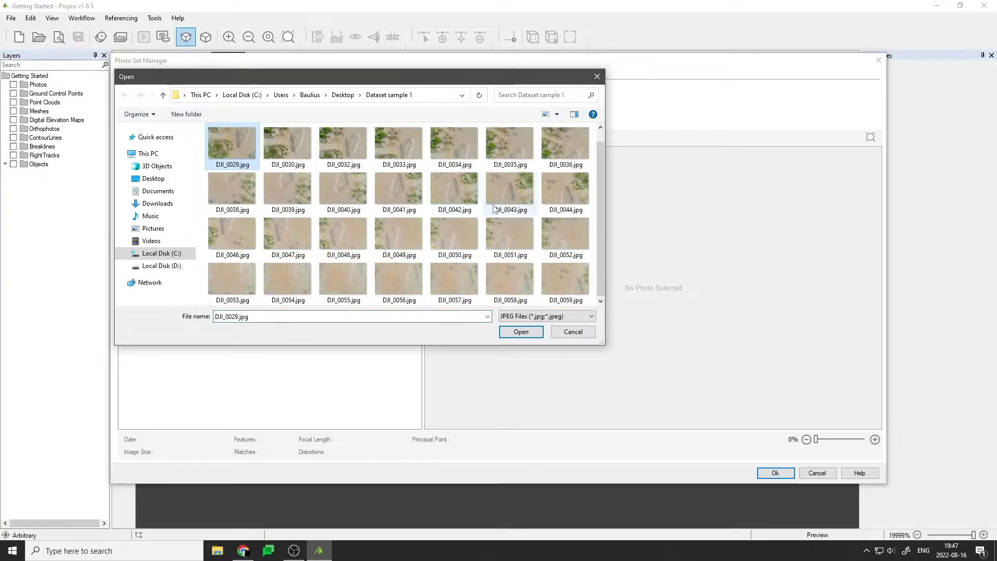
{"action": "left_click", "coordinate": [568, 282], "text": "shift"}
{"action": "scroll", "coordinate": [559, 279], "scroll_direction": "up", "scroll_amount": 1}
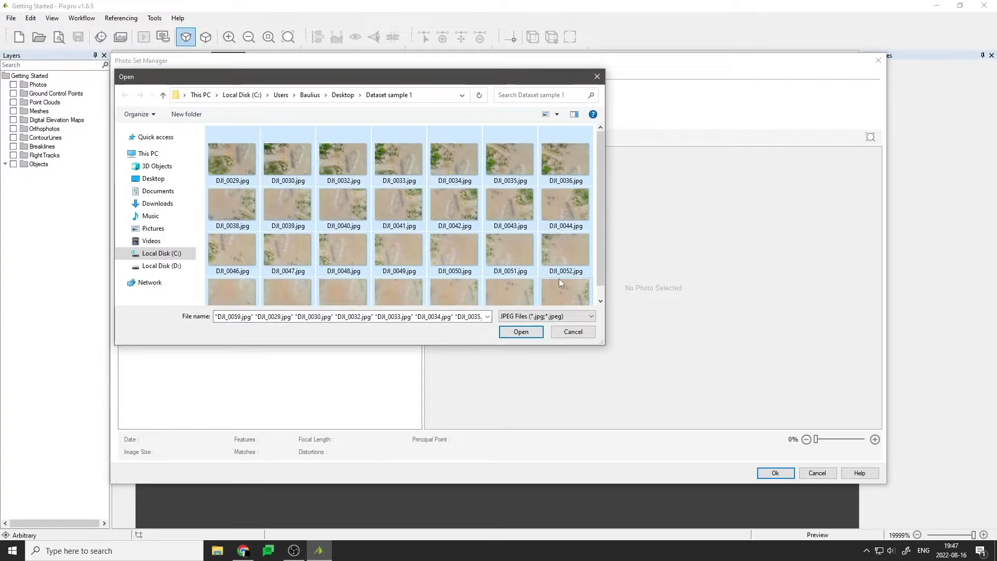
{"action": "left_click", "coordinate": [535, 335]}
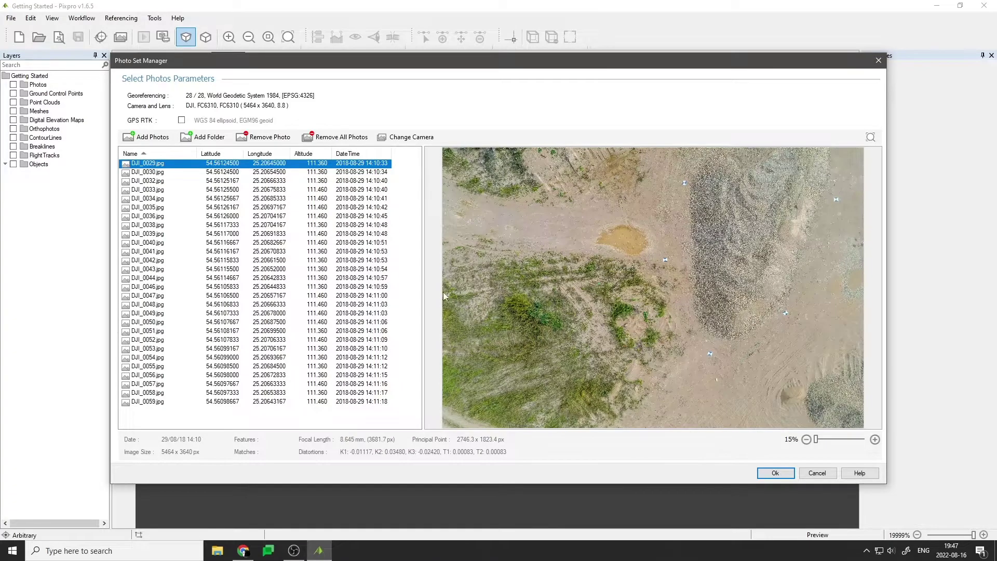
Preview the loaded photos and accept the 28-photo set.
{"action": "key", "text": "Down"}
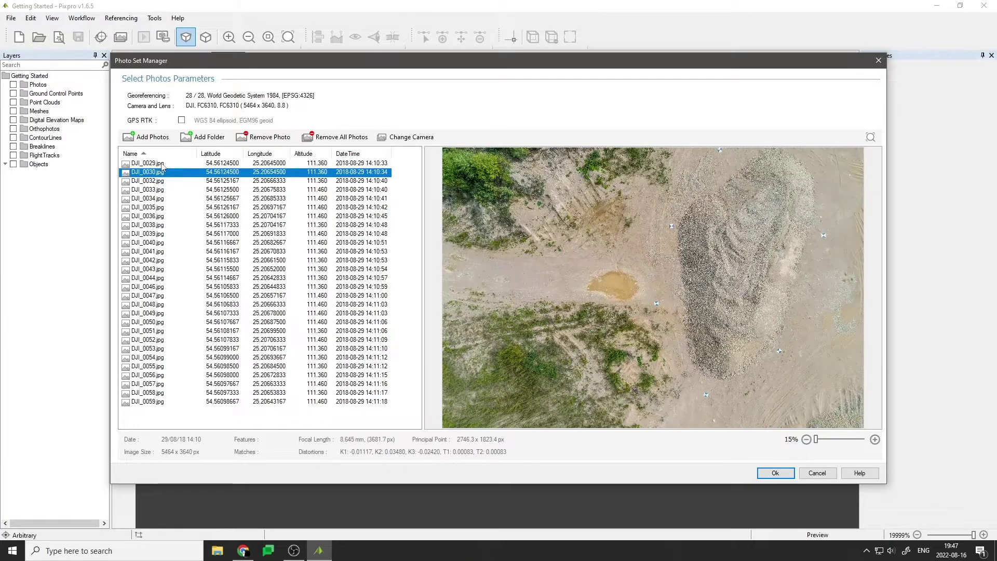
{"action": "key", "text": "Down"}
{"action": "key", "text": "Down"}
{"action": "key", "text": "Down"}
{"action": "key", "text": "Down"}
{"action": "key", "text": "Down"}
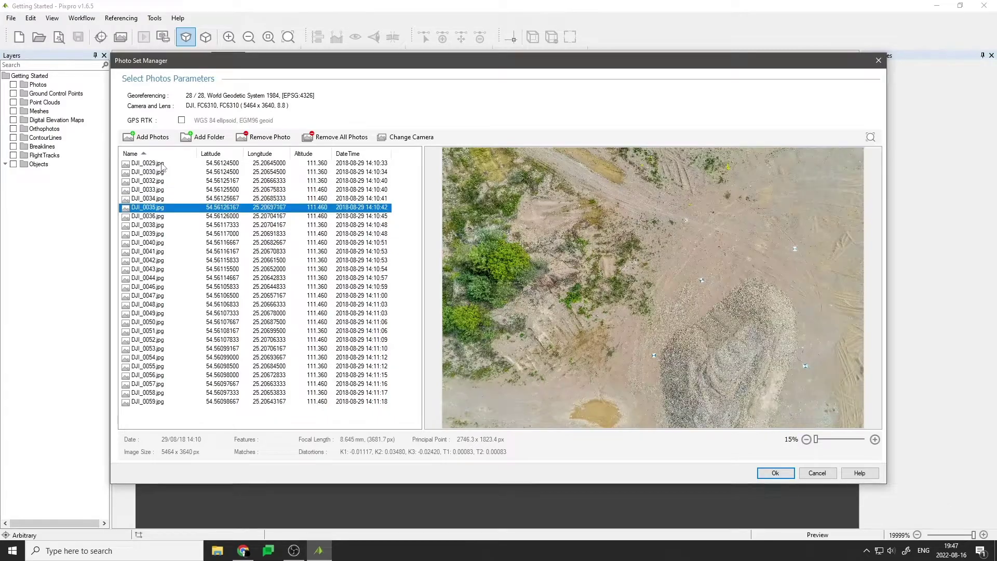
{"action": "key", "text": "Down"}
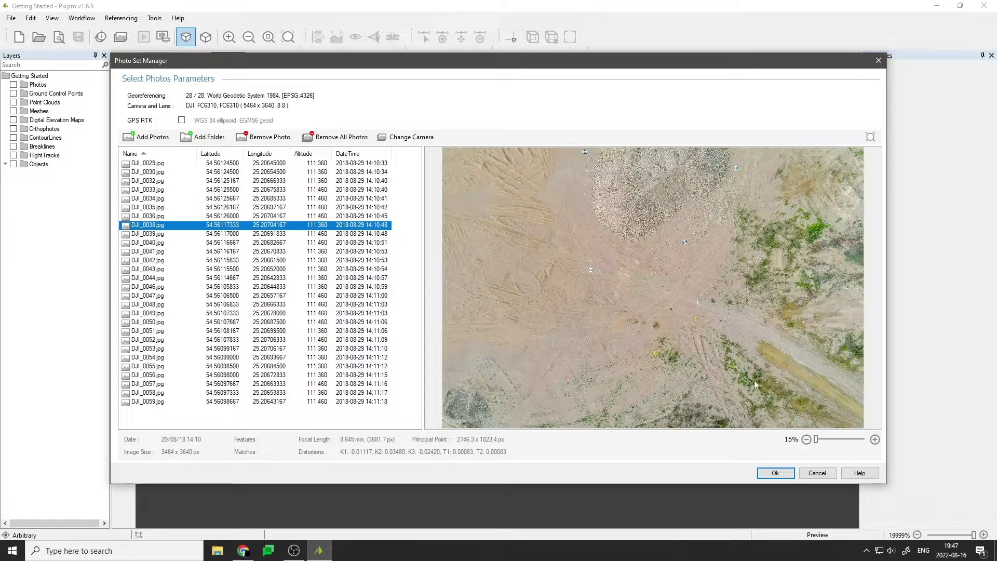
{"action": "left_click", "coordinate": [776, 473]}
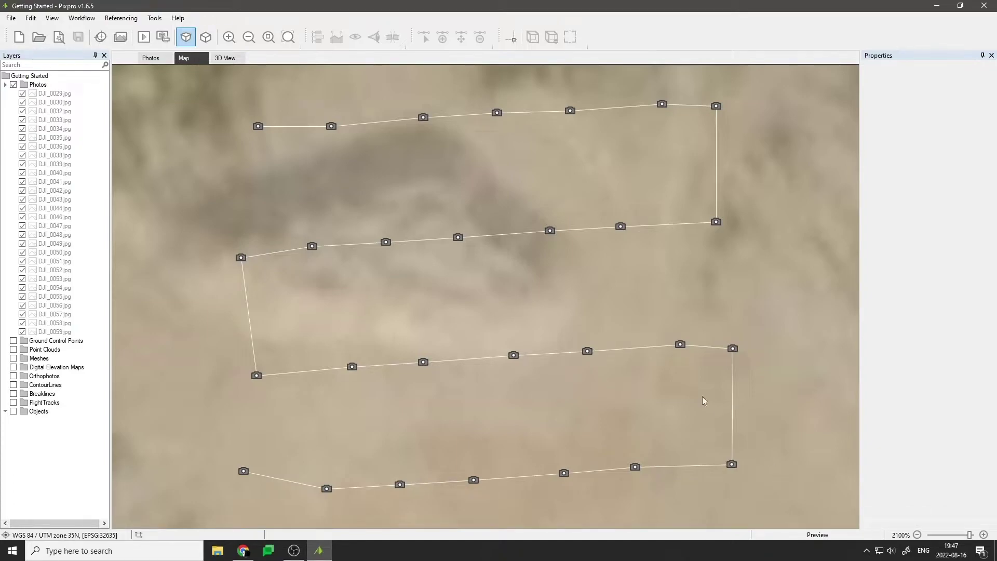
Run the Full Workflow at Medium speed with elevation model, orthophoto and contour steps enabled.
{"action": "left_click", "coordinate": [82, 19]}
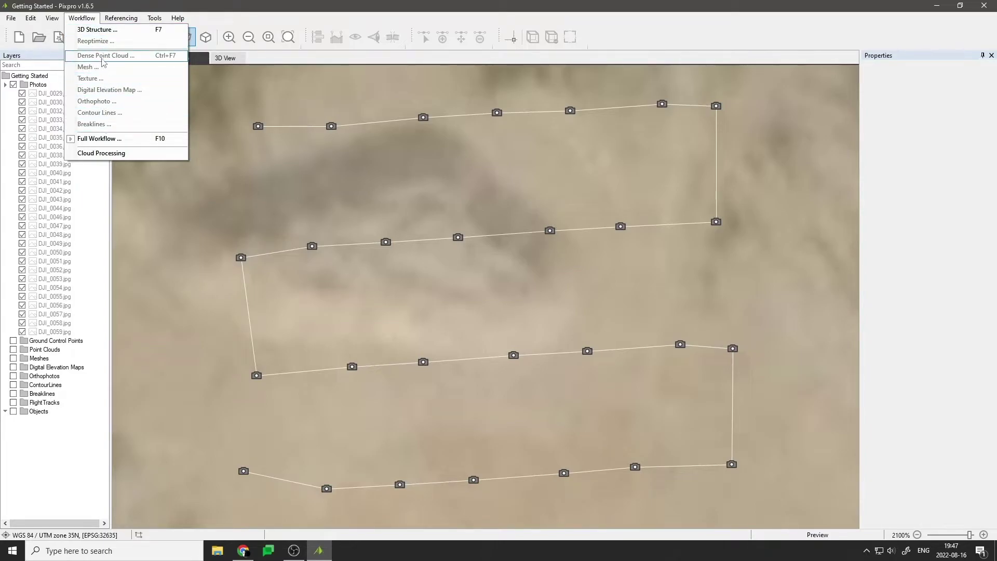
{"action": "left_click", "coordinate": [135, 143]}
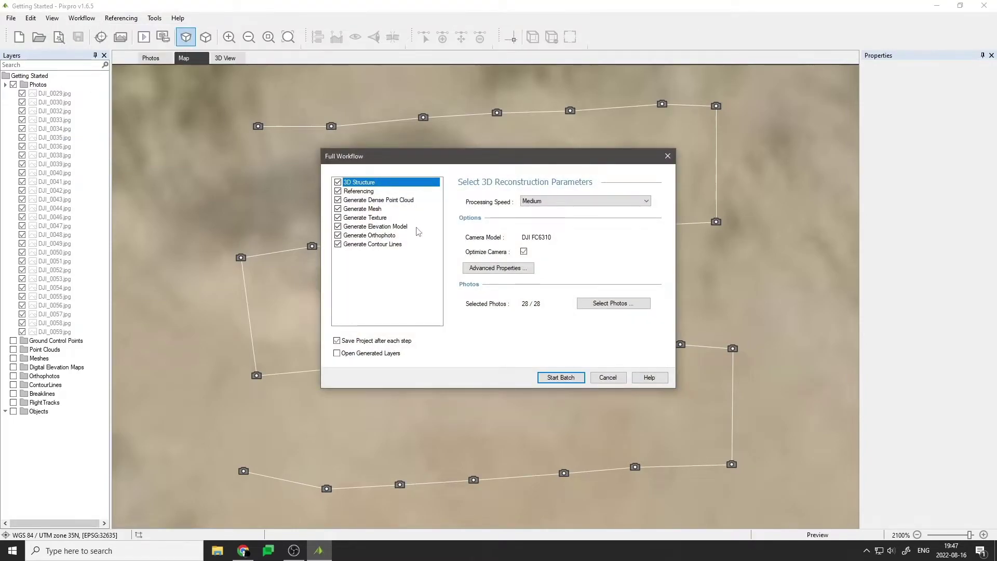
{"action": "left_click", "coordinate": [338, 244]}
{"action": "left_click", "coordinate": [338, 235]}
{"action": "left_click", "coordinate": [338, 227]}
{"action": "left_click", "coordinate": [338, 236]}
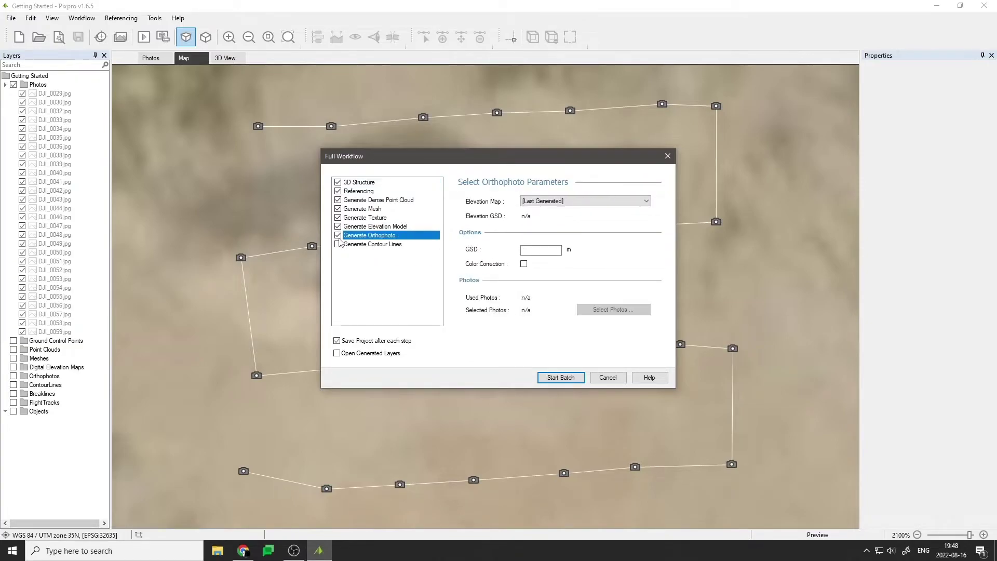
{"action": "left_click", "coordinate": [338, 244]}
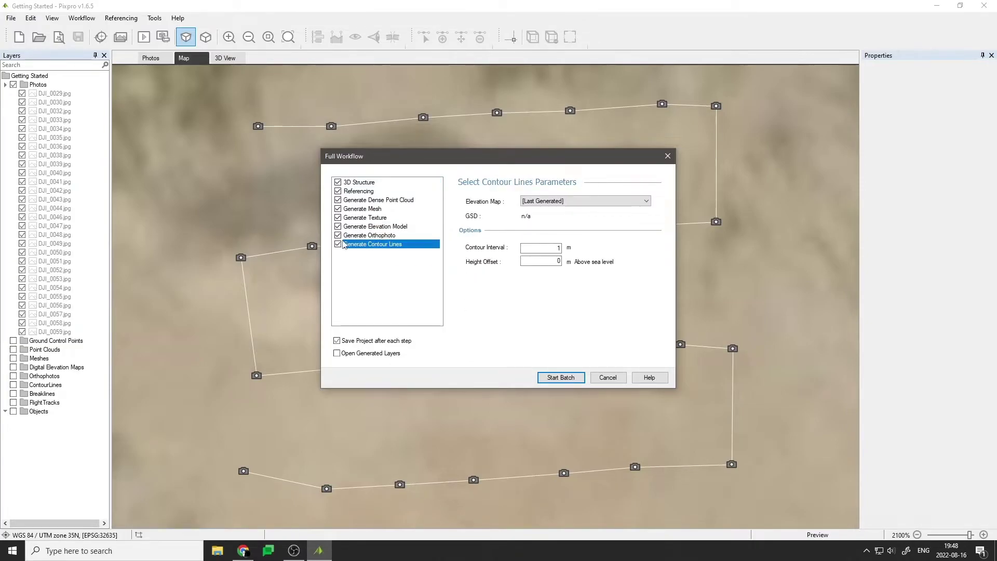
{"action": "left_click", "coordinate": [361, 182]}
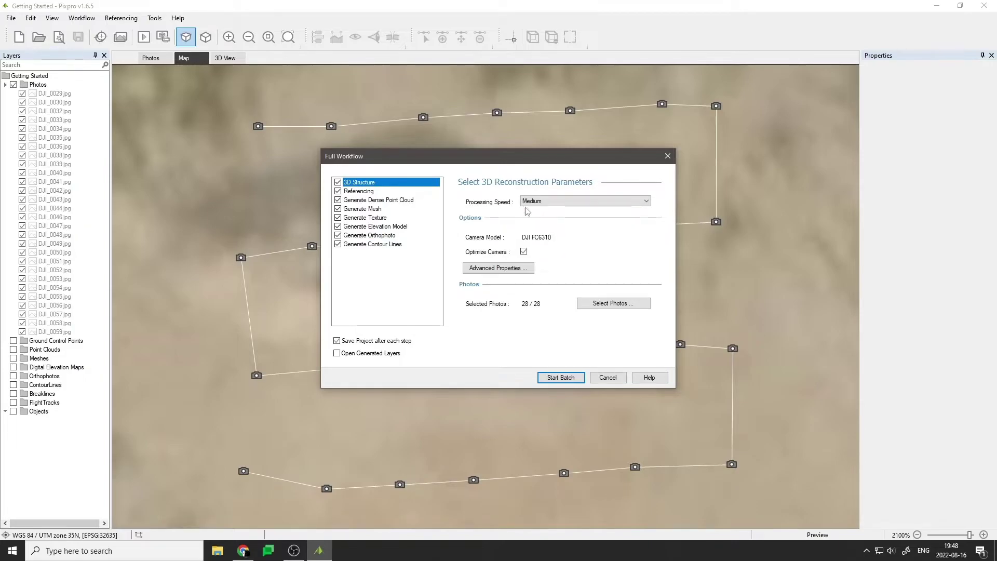
{"action": "left_click", "coordinate": [579, 380]}
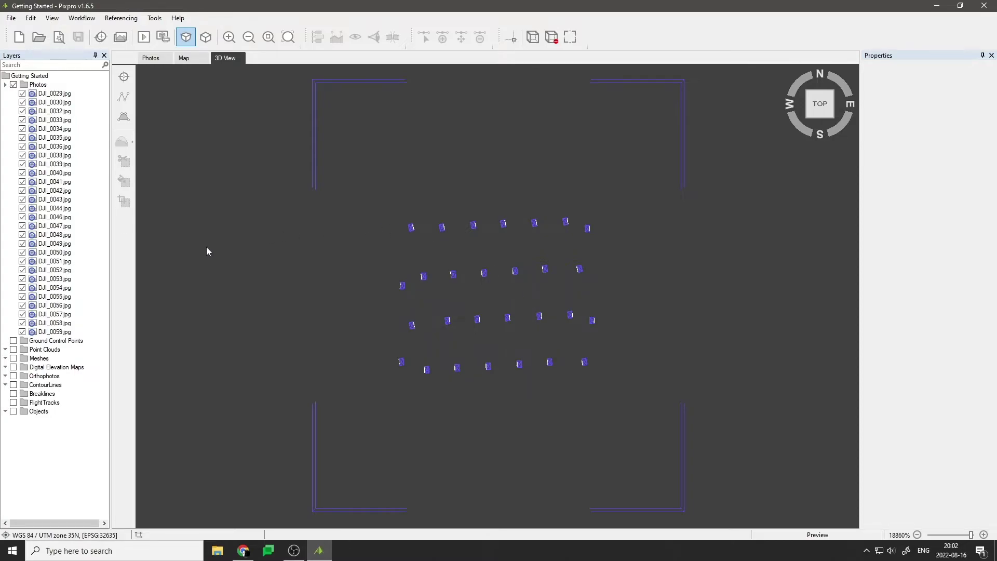
Expand the layer groups and inspect photos DJI_0029, DJI_0030 and DJI_0032.
{"action": "left_click", "coordinate": [5, 385]}
{"action": "left_click", "coordinate": [5, 376]}
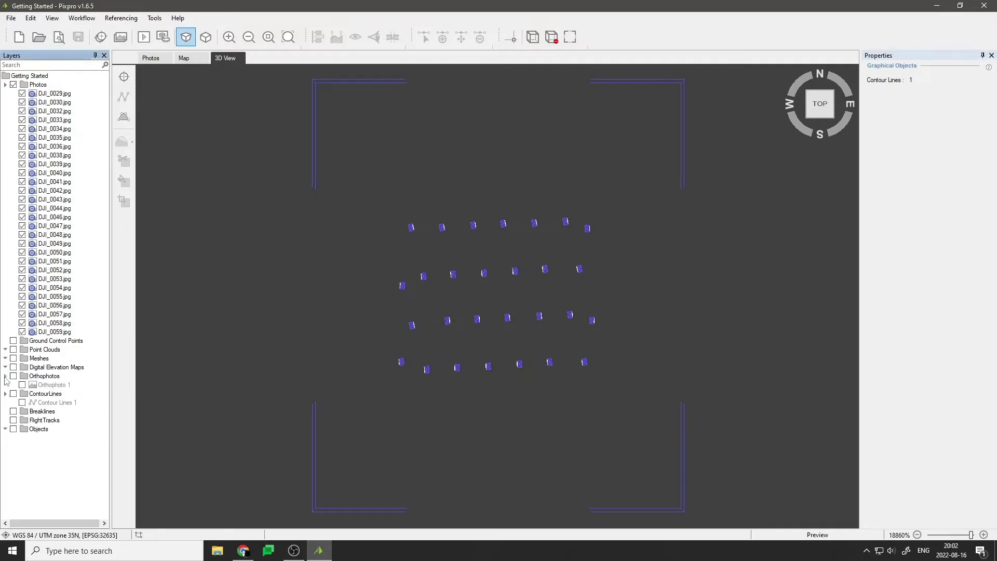
{"action": "left_click", "coordinate": [5, 368]}
{"action": "left_click", "coordinate": [6, 358]}
{"action": "left_click", "coordinate": [5, 350]}
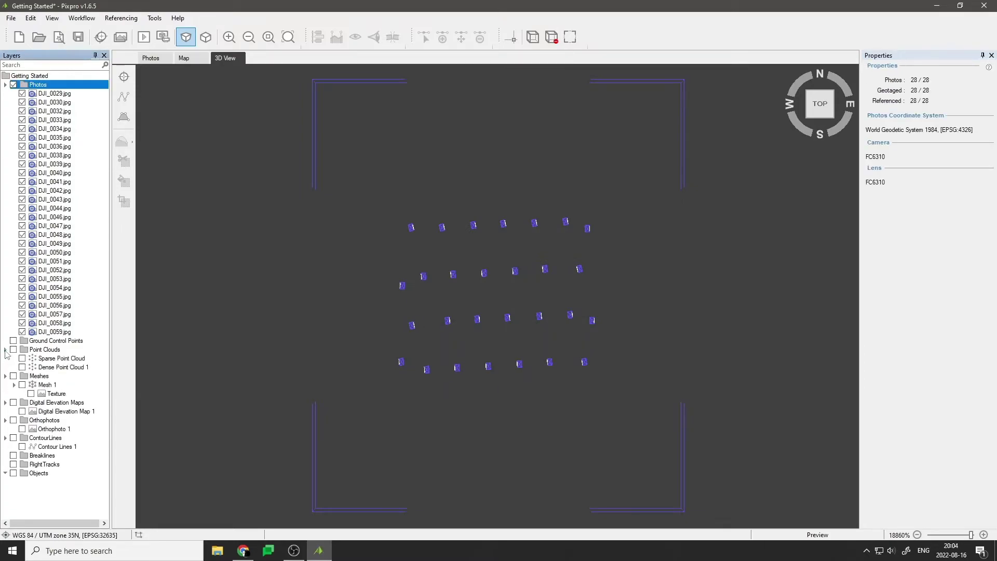
{"action": "left_click", "coordinate": [50, 94]}
{"action": "left_click", "coordinate": [49, 103]}
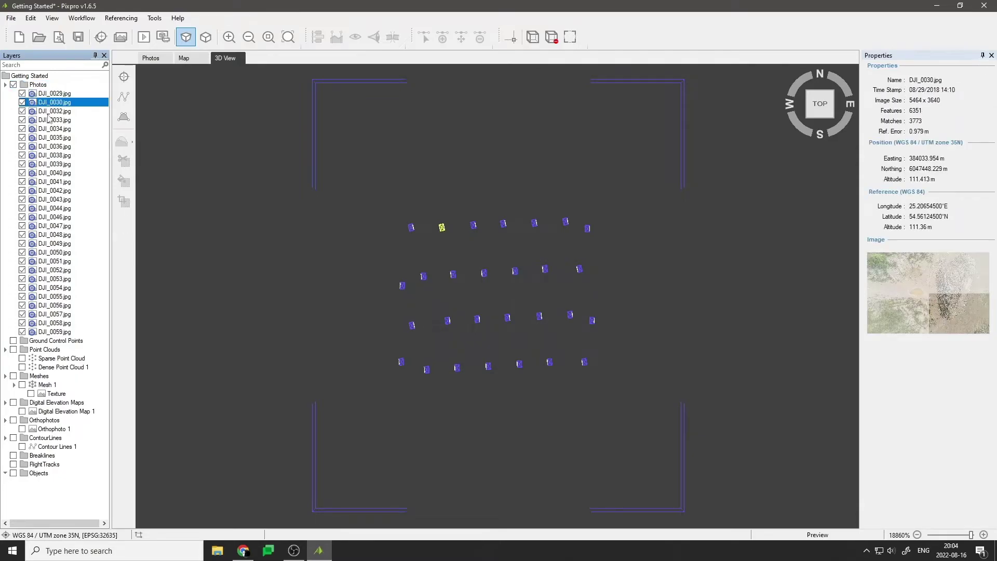
{"action": "left_click", "coordinate": [48, 112]}
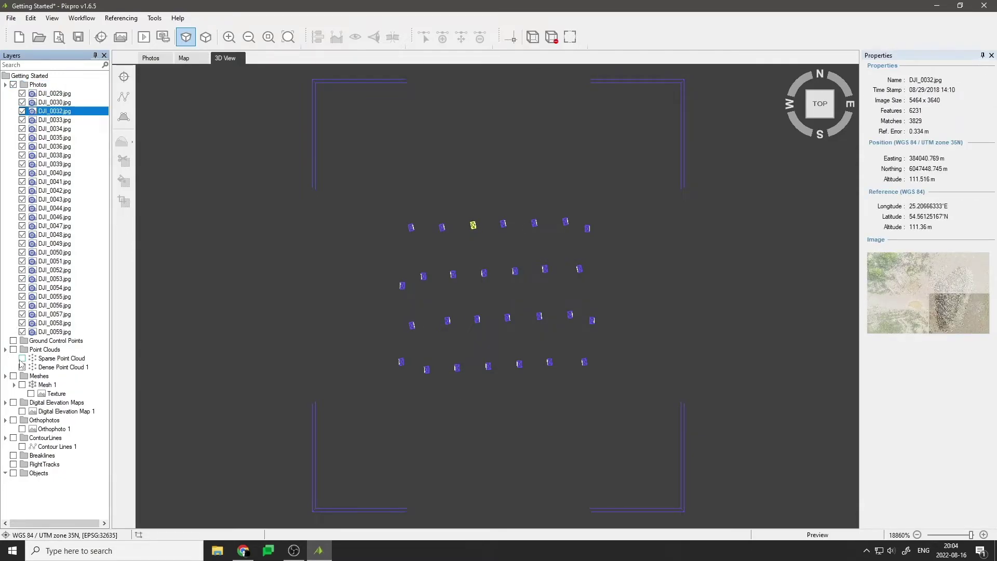
Preview the sparse and dense point clouds, then show Mesh 1 with its texture.
{"action": "left_click", "coordinate": [22, 358]}
{"action": "left_click", "coordinate": [21, 358]}
{"action": "left_click", "coordinate": [22, 367]}
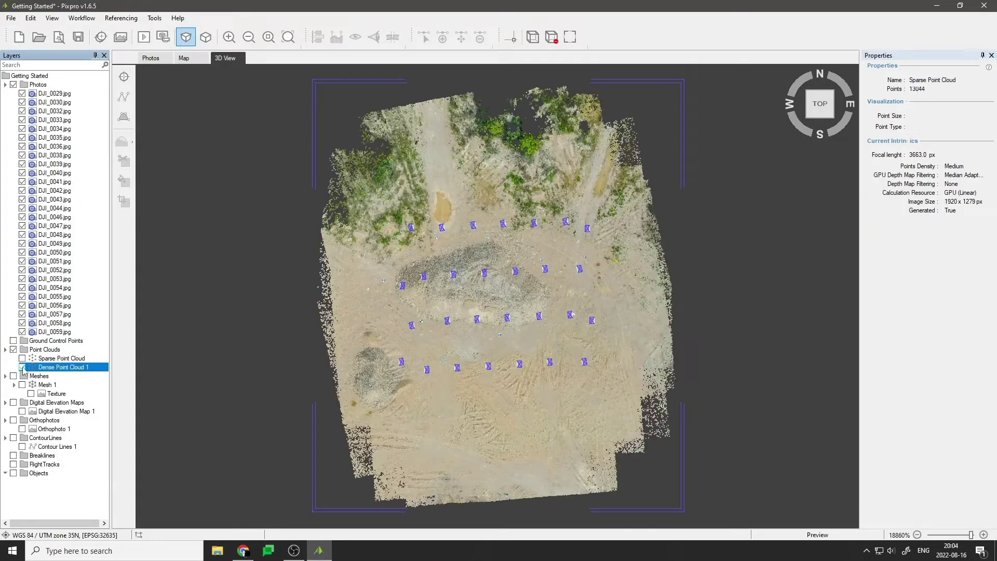
{"action": "left_click", "coordinate": [22, 368]}
{"action": "left_click", "coordinate": [22, 385]}
{"action": "left_click", "coordinate": [31, 395]}
{"action": "left_click", "coordinate": [31, 395]}
{"action": "left_click", "coordinate": [31, 393]}
Display Digital Elevation Map 1, Orthophoto 1 and Contour Lines 1 in a tilted view.
{"action": "left_click", "coordinate": [22, 411]}
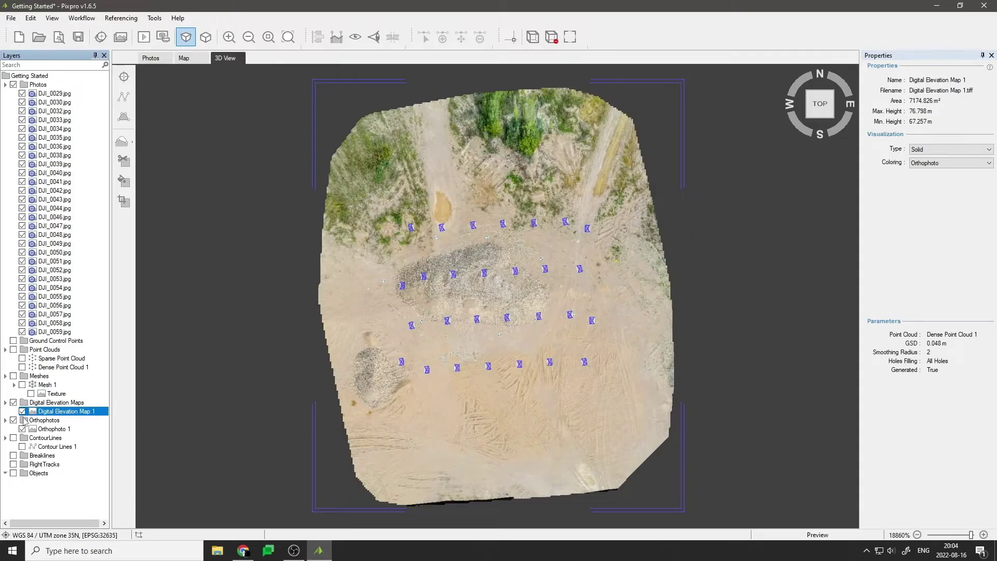
{"action": "left_click", "coordinate": [22, 429]}
{"action": "left_click", "coordinate": [22, 429]}
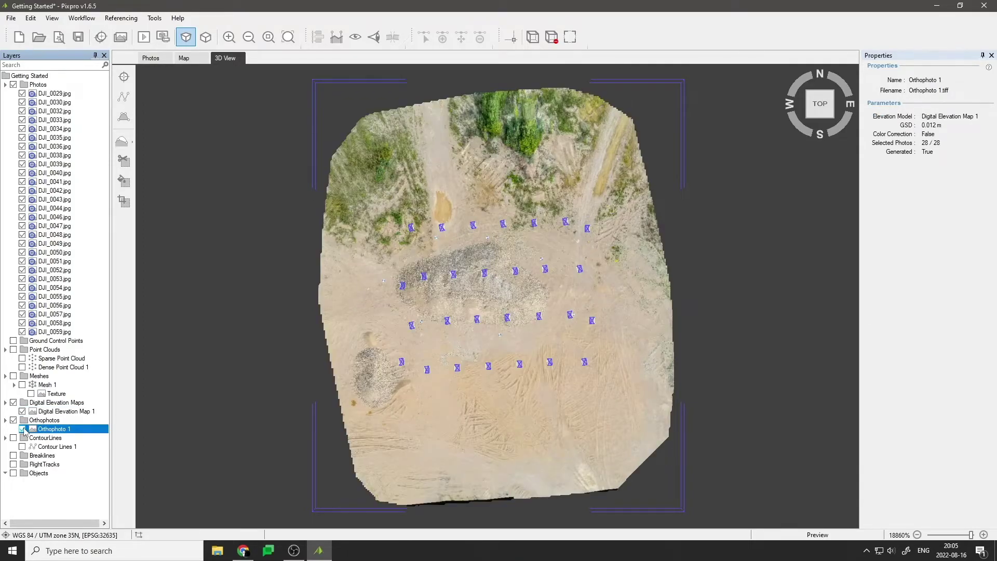
{"action": "left_click", "coordinate": [22, 429]}
{"action": "left_click_drag", "start_coordinate": [436, 364], "coordinate": [447, 216]}
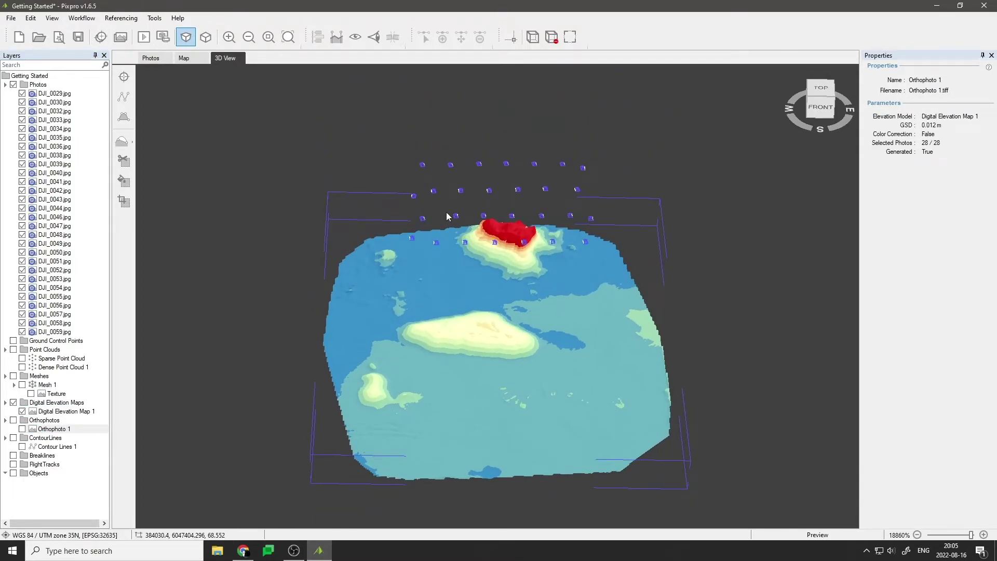
{"action": "left_click", "coordinate": [23, 447]}
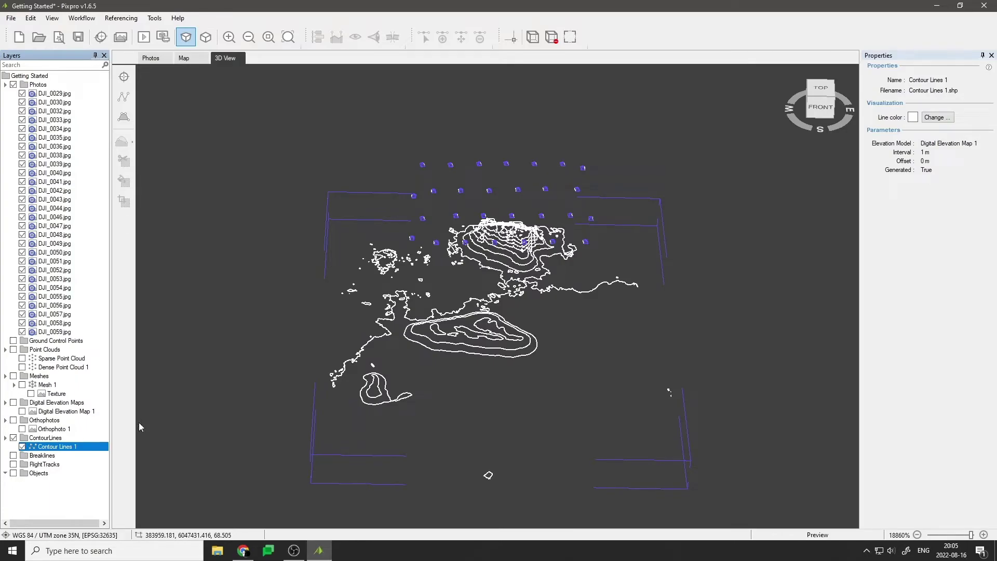
{"action": "left_click_drag", "start_coordinate": [543, 371], "coordinate": [523, 324]}
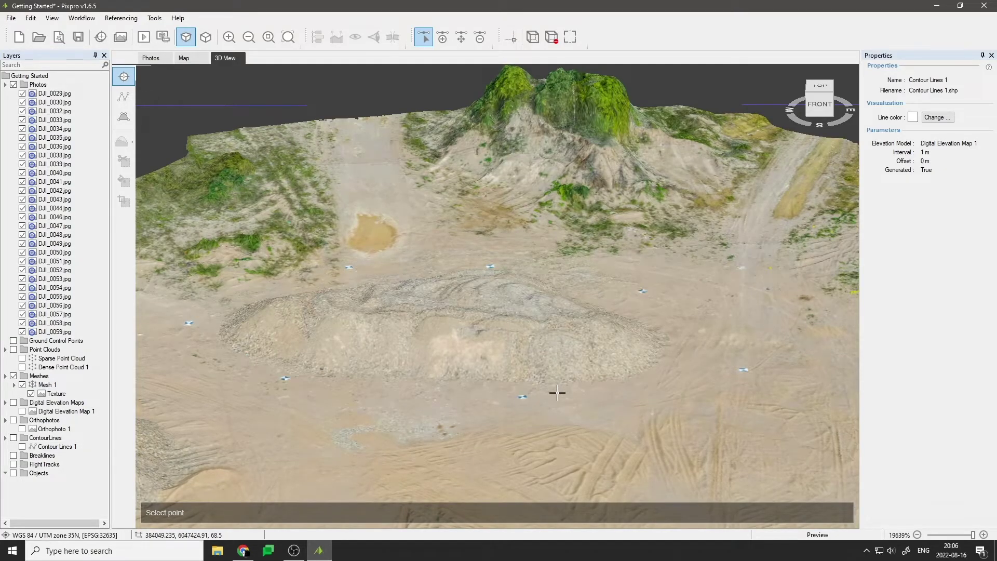
Place Point 1 on the textured mesh and open its manual point editor.
{"action": "left_click", "coordinate": [557, 392]}
{"action": "double_click", "coordinate": [61, 491]}
{"action": "left_click_drag", "start_coordinate": [198, 204], "coordinate": [200, 251]}
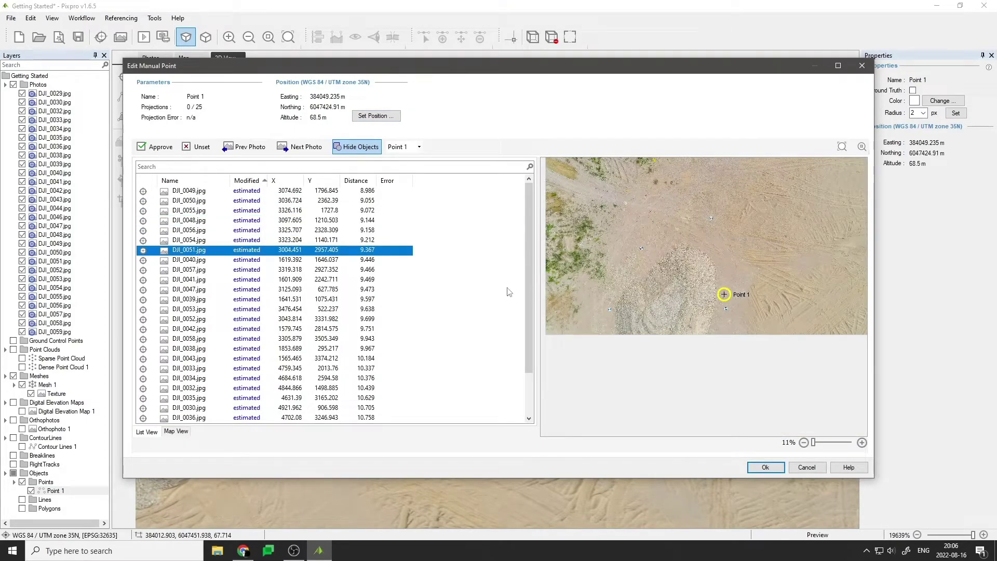
{"action": "scroll", "coordinate": [727, 301], "scroll_direction": "up", "scroll_amount": 10}
{"action": "left_click", "coordinate": [197, 193]}
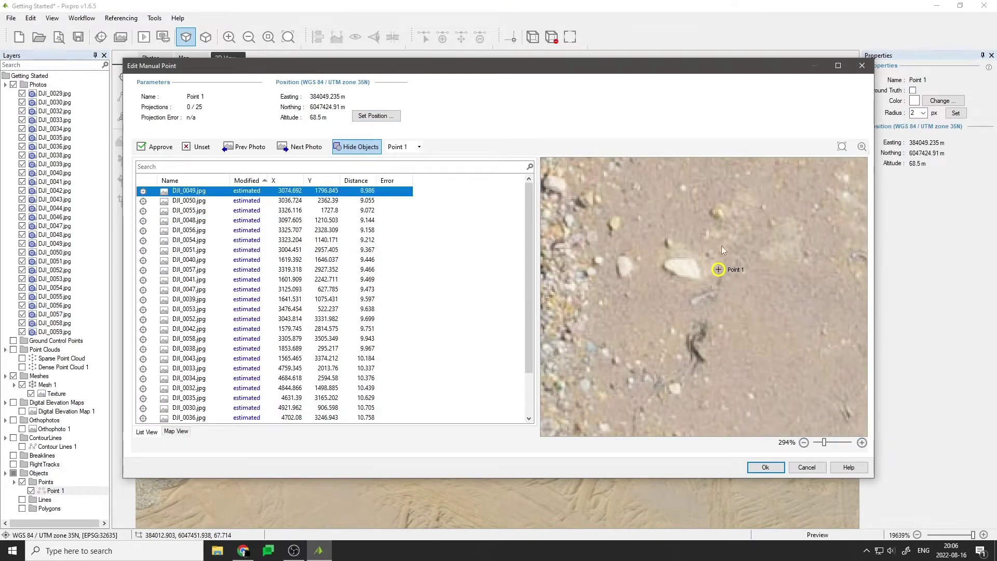
Mark Point 1 in photos DJI_0049, DJI_0050, DJI_0055 and DJI_0056, then confirm.
{"action": "left_click", "coordinate": [700, 278]}
{"action": "left_click", "coordinate": [685, 287]}
{"action": "left_click", "coordinate": [686, 285]}
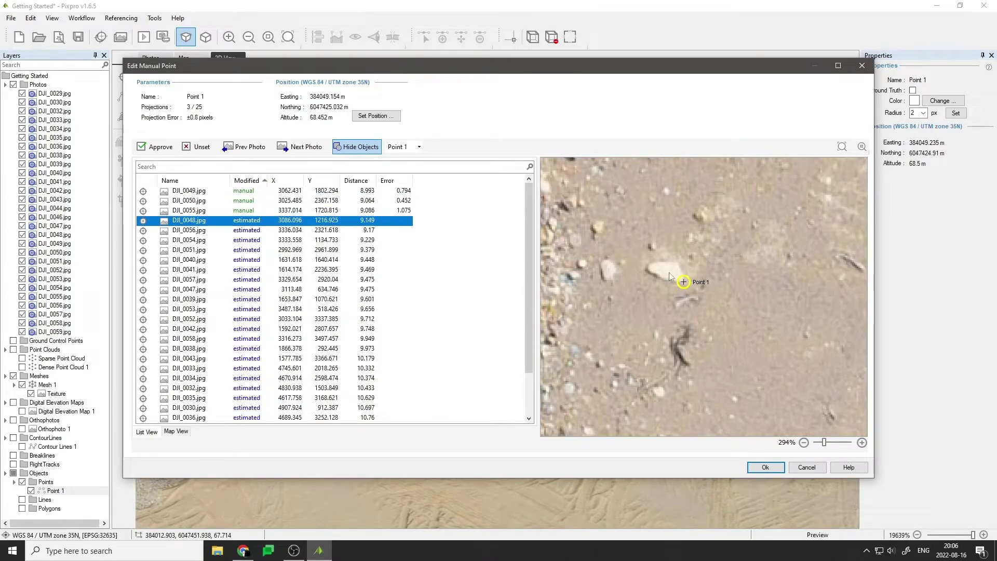
{"action": "left_click", "coordinate": [177, 235]}
{"action": "left_click", "coordinate": [683, 284]}
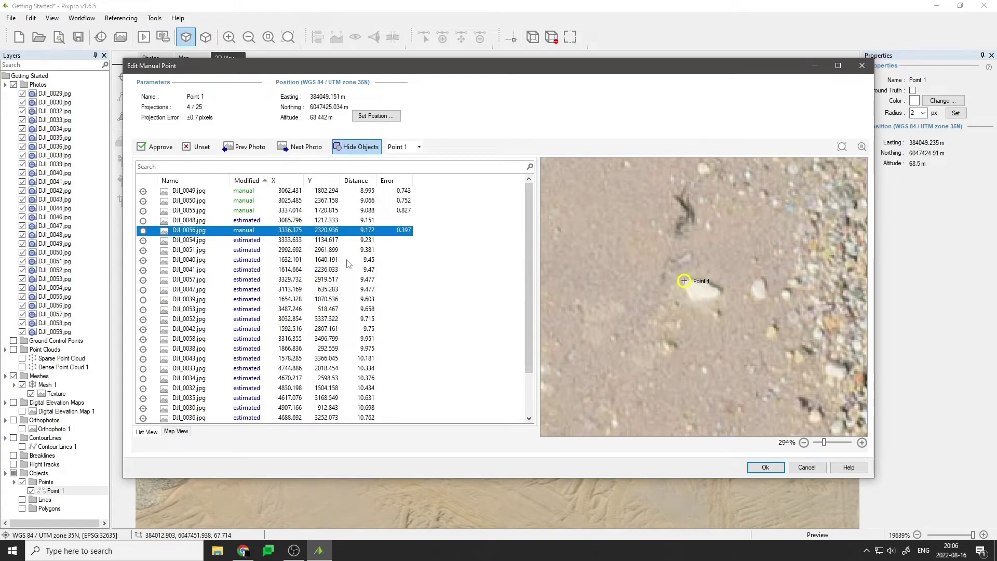
{"action": "left_click", "coordinate": [765, 467]}
Hide the photo markers and draw Line 1 (36.974 m) and Line 2 (3.167 m) on the pile.
{"action": "left_click", "coordinate": [13, 84]}
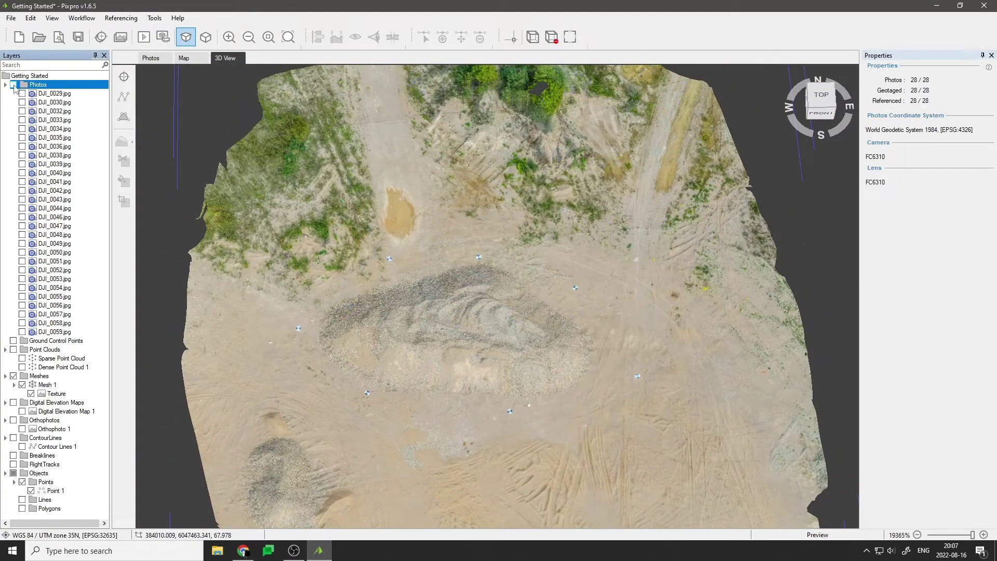
{"action": "left_click", "coordinate": [130, 100]}
{"action": "left_click", "coordinate": [317, 331]}
{"action": "double_click", "coordinate": [595, 348]}
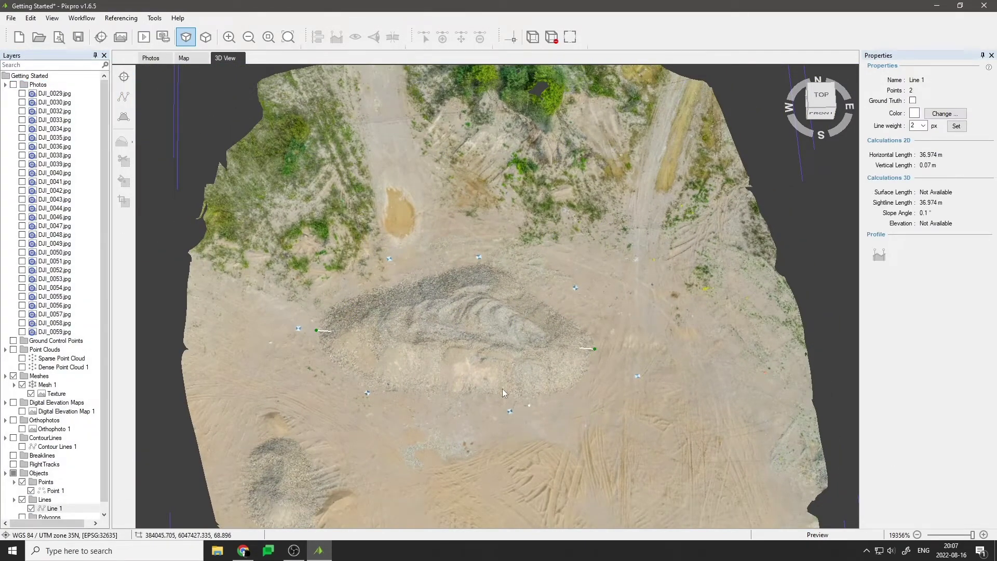
{"action": "left_click", "coordinate": [799, 119]}
{"action": "scroll", "coordinate": [526, 304], "scroll_direction": "up", "scroll_amount": 5}
{"action": "left_click", "coordinate": [530, 359]}
{"action": "left_click", "coordinate": [124, 141]}
Outline the gravel pile with a five-corner Polygon 1.
{"action": "left_click", "coordinate": [519, 155]}
{"action": "left_click", "coordinate": [350, 176]}
{"action": "left_click", "coordinate": [240, 418]}
{"action": "left_click", "coordinate": [367, 486]}
{"action": "left_click", "coordinate": [564, 412]}
{"action": "left_click", "coordinate": [684, 239]}
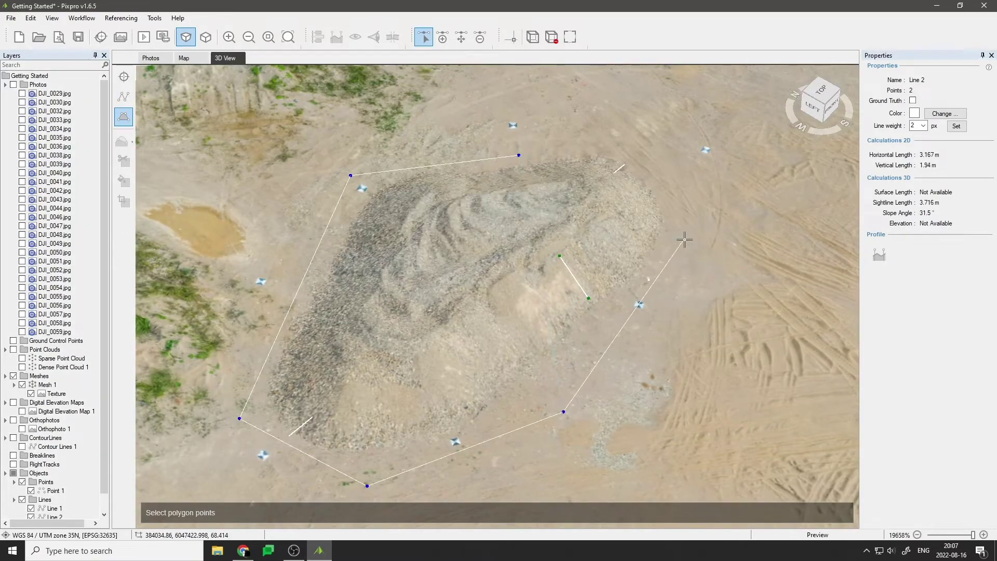
{"action": "double_click", "coordinate": [659, 149]}
Tilt the view and open the layer actions for Dense Point Cloud 1 and Mesh 1.
{"action": "left_click", "coordinate": [52, 428]}
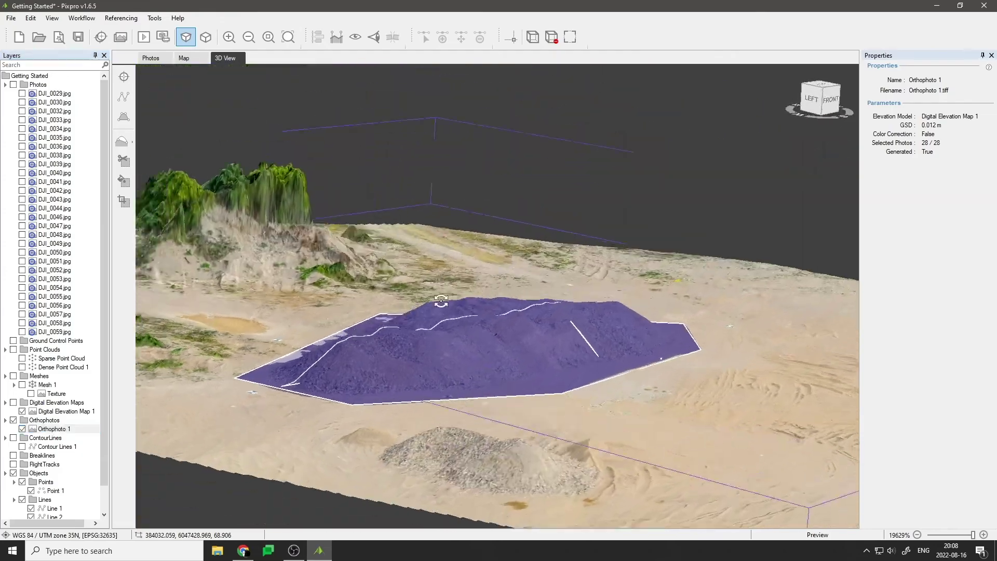
{"action": "left_click_drag", "start_coordinate": [441, 301], "coordinate": [319, 382]}
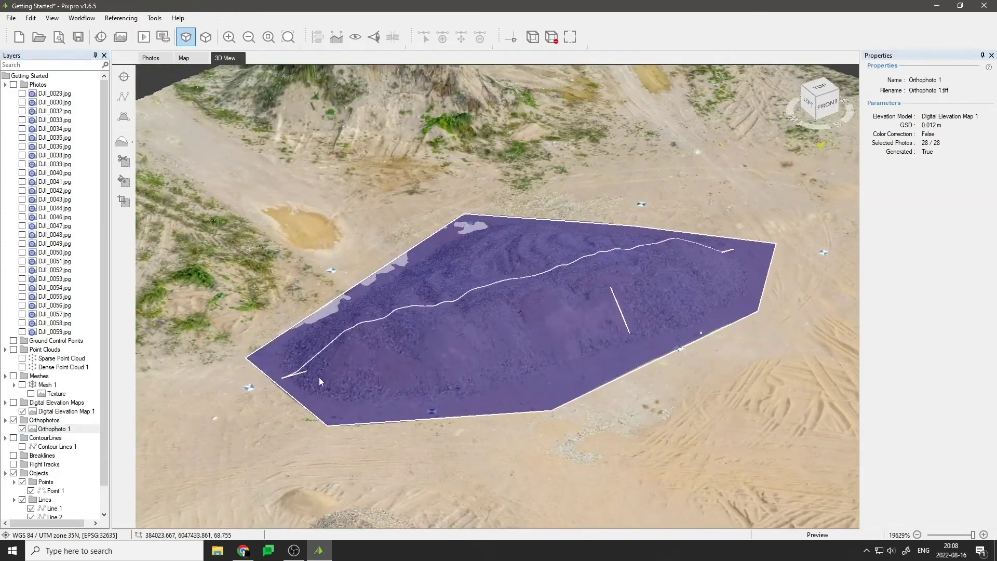
{"action": "left_click", "coordinate": [72, 368]}
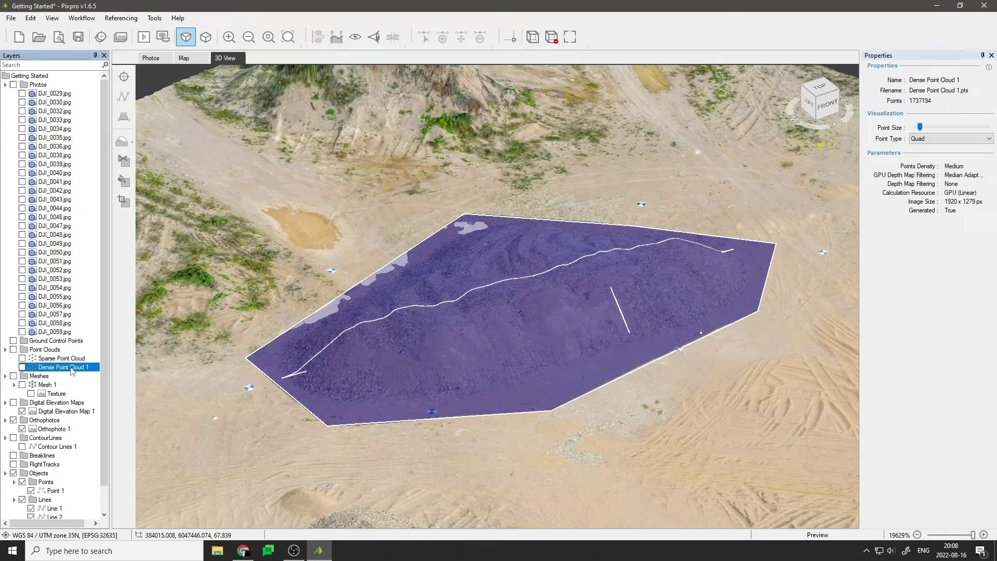
{"action": "right_click", "coordinate": [71, 368]}
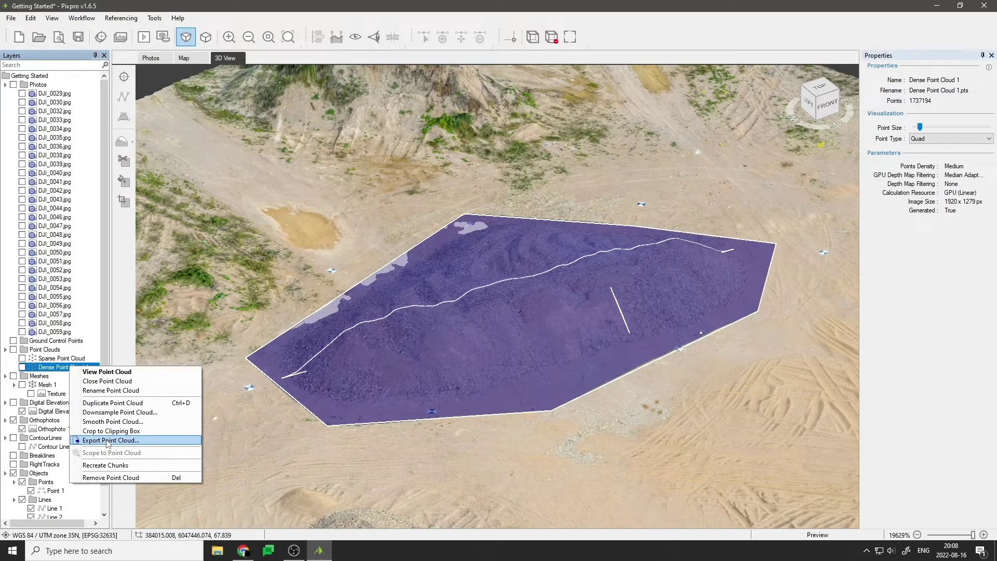
{"action": "left_click", "coordinate": [47, 385]}
{"action": "right_click", "coordinate": [45, 385]}
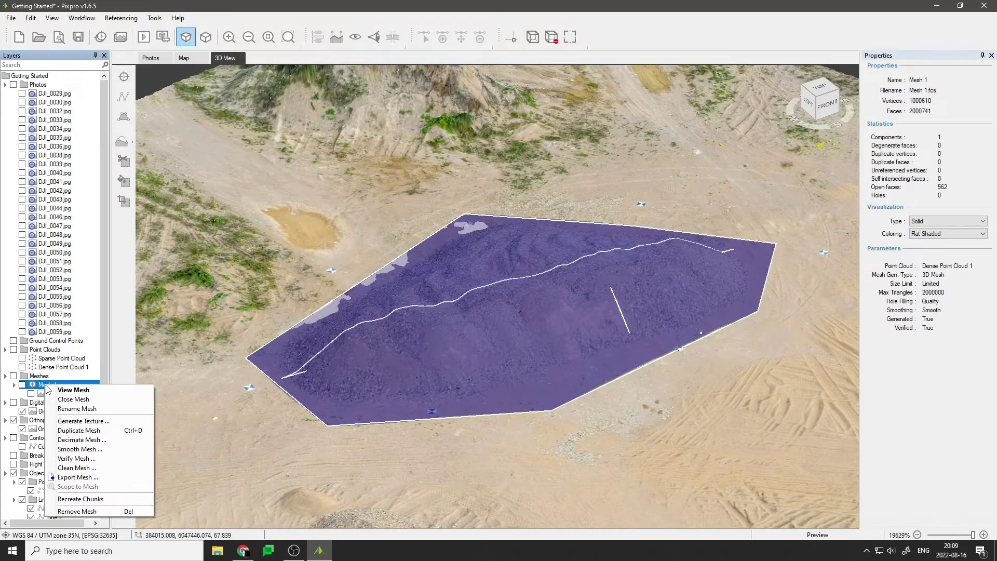